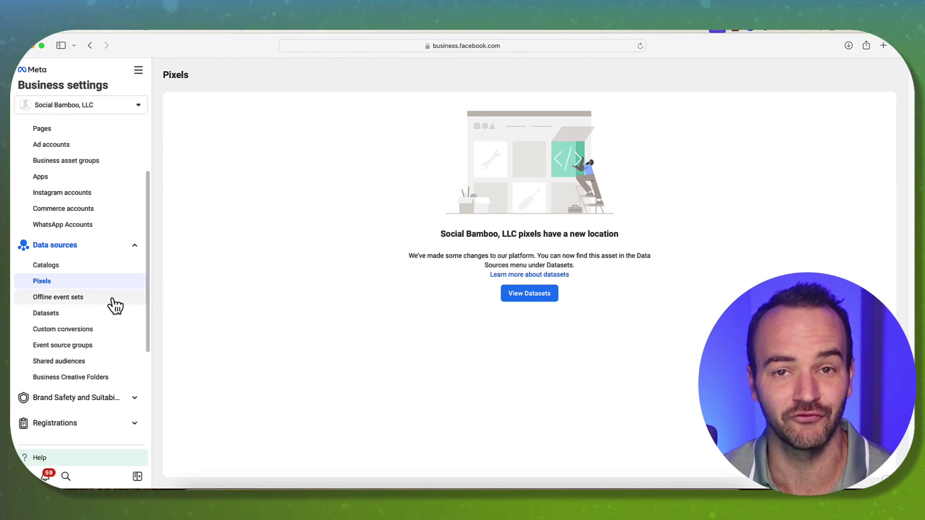
- Show the Datasets list with the eCommerce dataset and expand Brand Safety and Suitability
{"action": "left_click", "coordinate": [59, 316]}
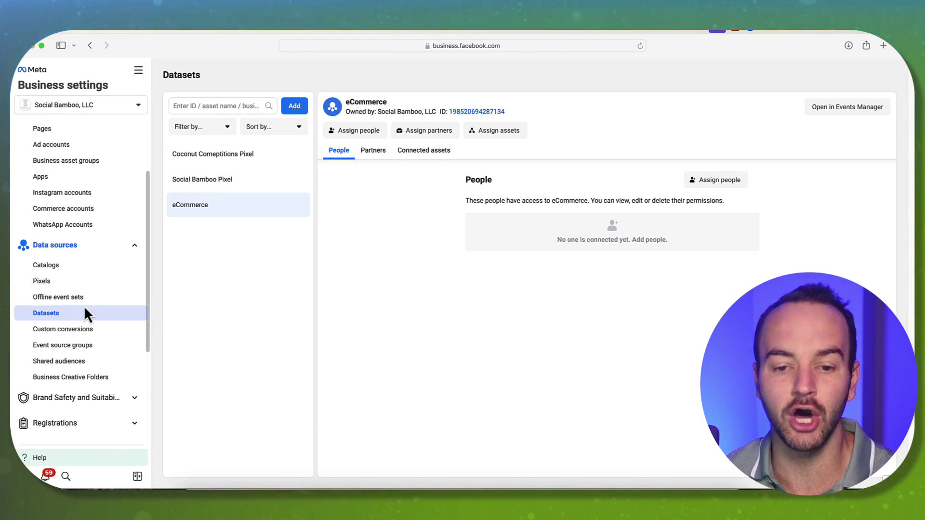
{"action": "scroll", "coordinate": [81, 361], "scroll_direction": "down", "scroll_amount": 3}
{"action": "left_click", "coordinate": [74, 333]}
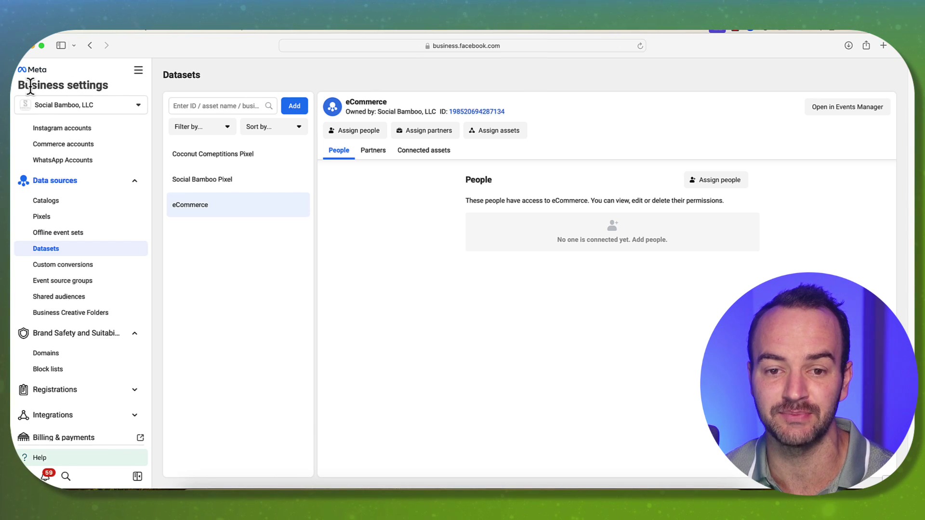
{"action": "left_click", "coordinate": [57, 356]}
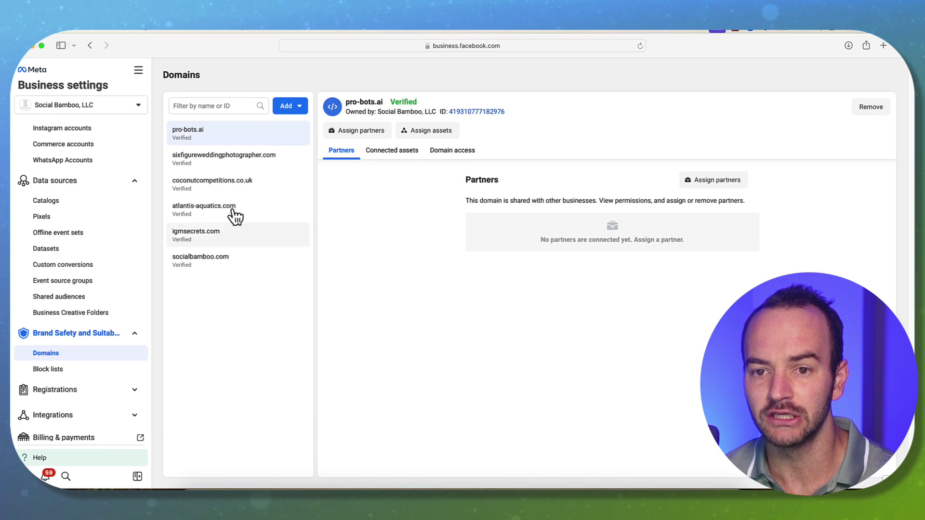
{"action": "left_click", "coordinate": [211, 159]}
{"action": "left_click", "coordinate": [207, 212]}
{"action": "left_click", "coordinate": [204, 235]}
{"action": "left_click", "coordinate": [205, 262]}
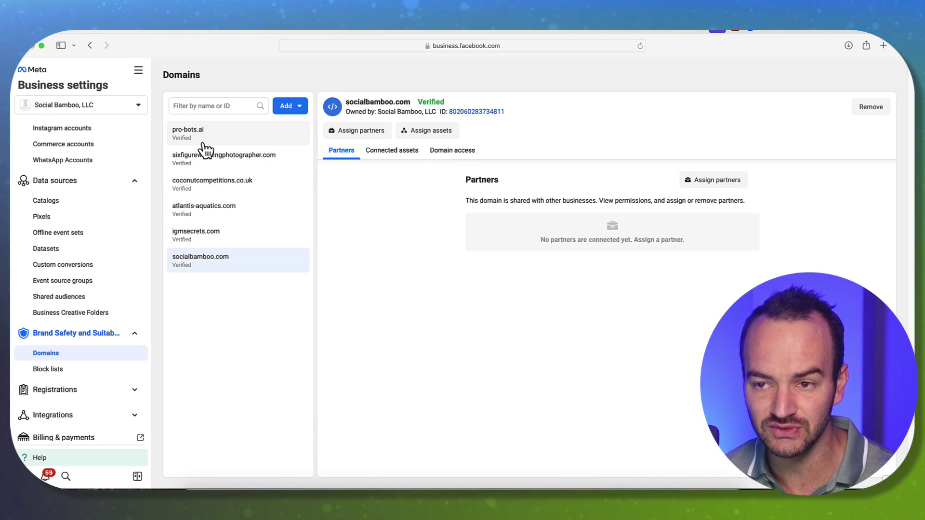
{"action": "left_click", "coordinate": [203, 133]}
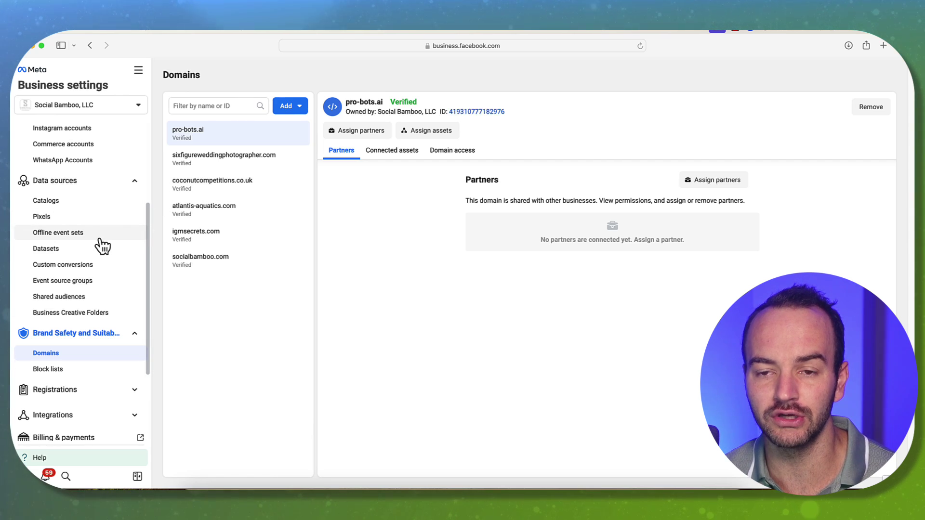
{"action": "left_click", "coordinate": [65, 250]}
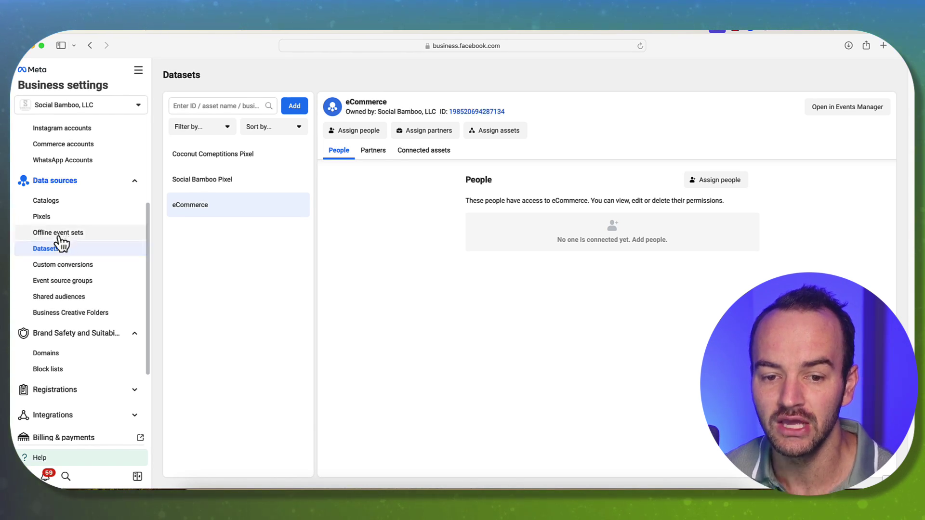
{"action": "left_click", "coordinate": [60, 355]}
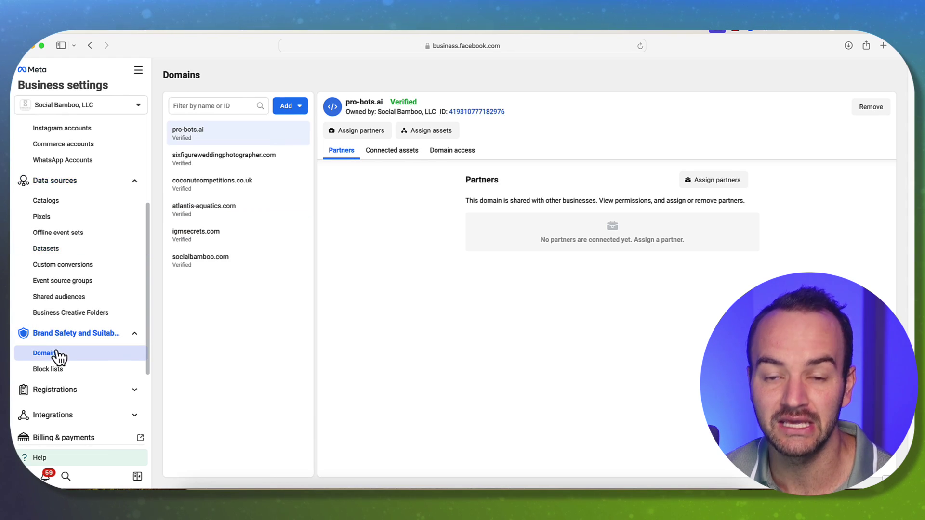
- Return to the Datasets list with the eCommerce dataset still selected
{"action": "left_click", "coordinate": [53, 251]}
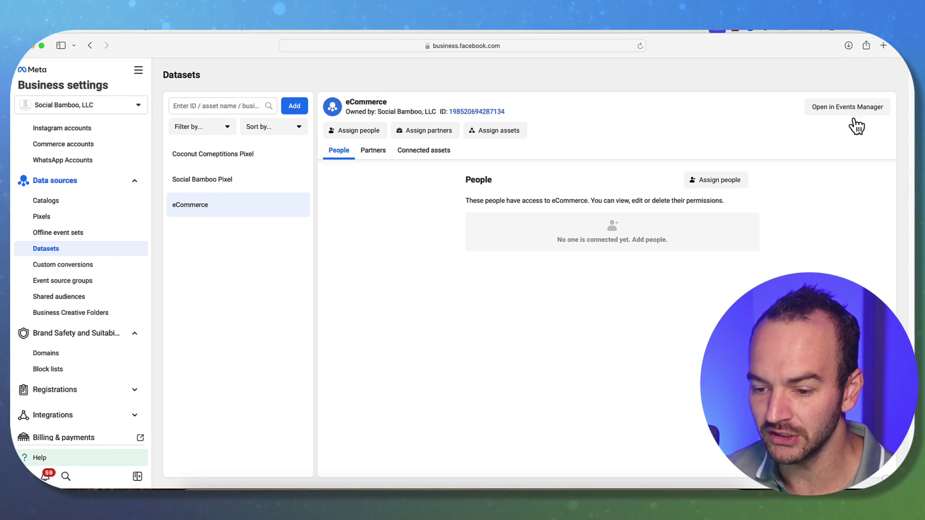
- Log in to the Shopify admin and open the Facebook & Instagram channel, cancelling the connect prompt
{"action": "left_click", "coordinate": [884, 51]}
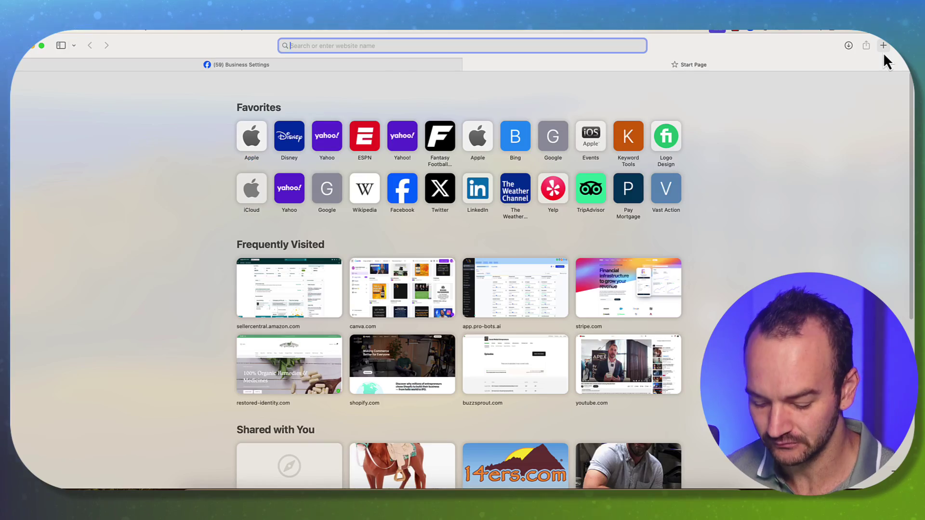
{"action": "type", "text": "shopify.com"}
{"action": "key", "text": "Return"}
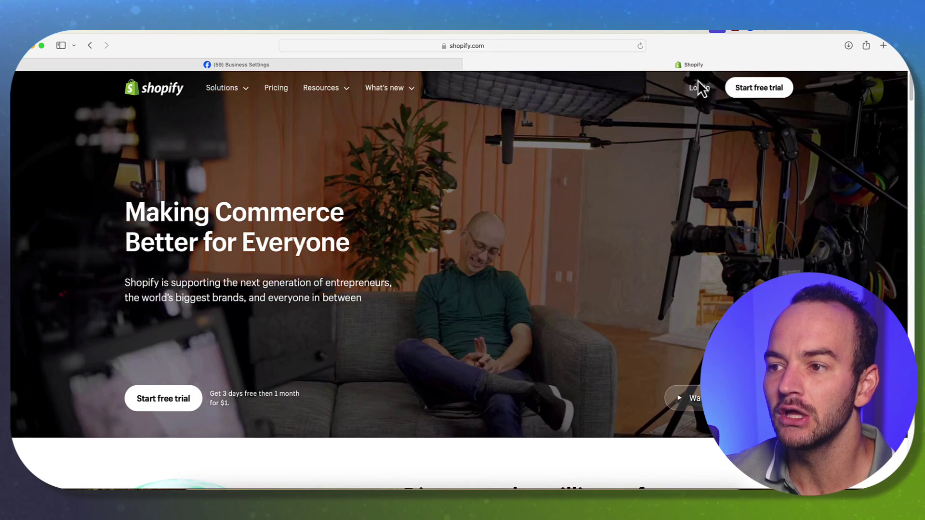
{"action": "left_click", "coordinate": [699, 88]}
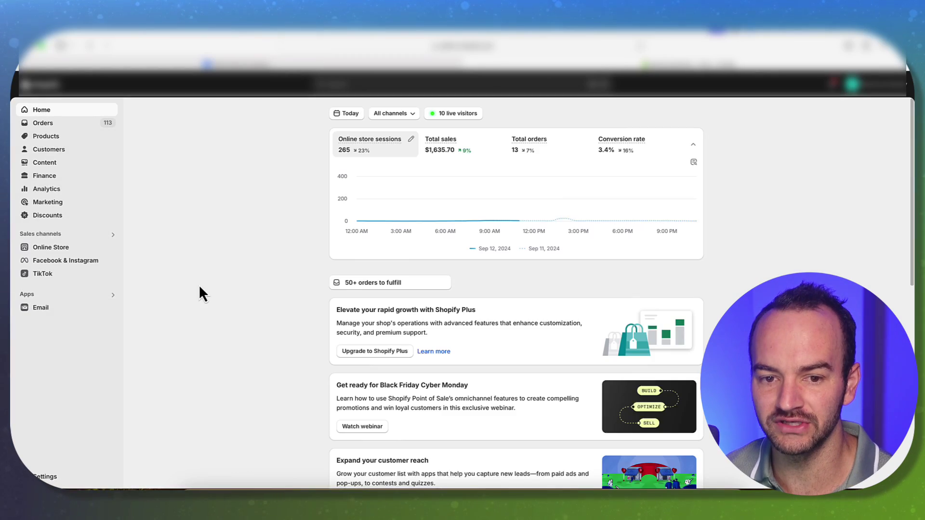
{"action": "left_click", "coordinate": [58, 260]}
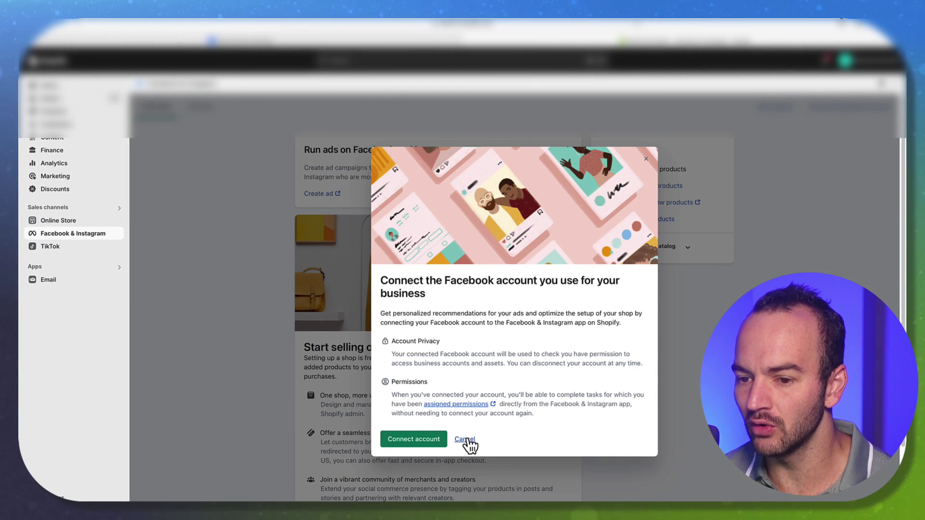
{"action": "left_click", "coordinate": [463, 439]}
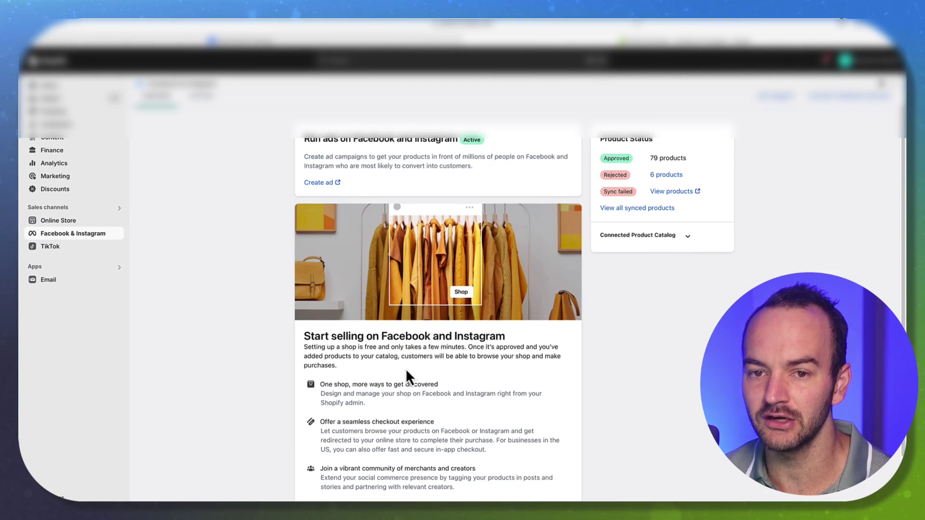
- Open the Facebook & Instagram channel settings and check that customer data sharing is Maximum
{"action": "left_click", "coordinate": [200, 106]}
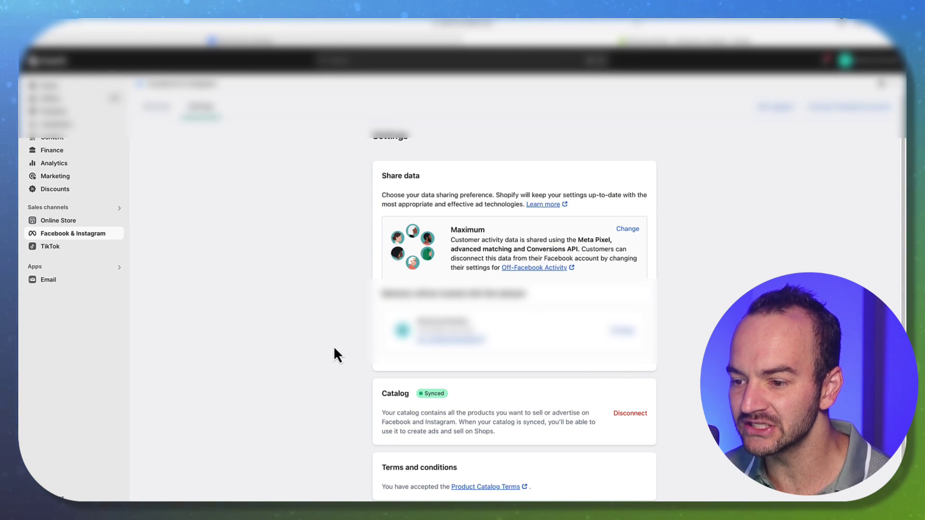
{"action": "scroll", "coordinate": [328, 338], "scroll_direction": "down", "scroll_amount": 1}
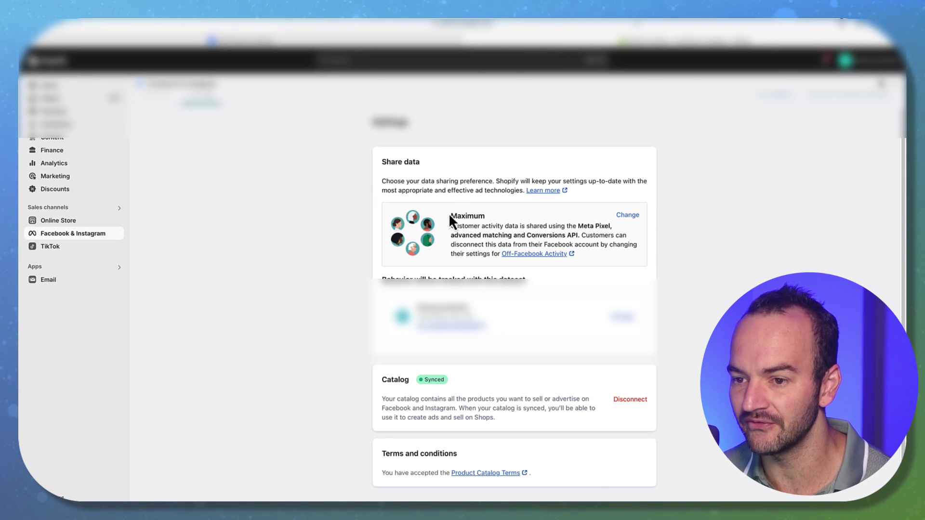
{"action": "left_click", "coordinate": [627, 216]}
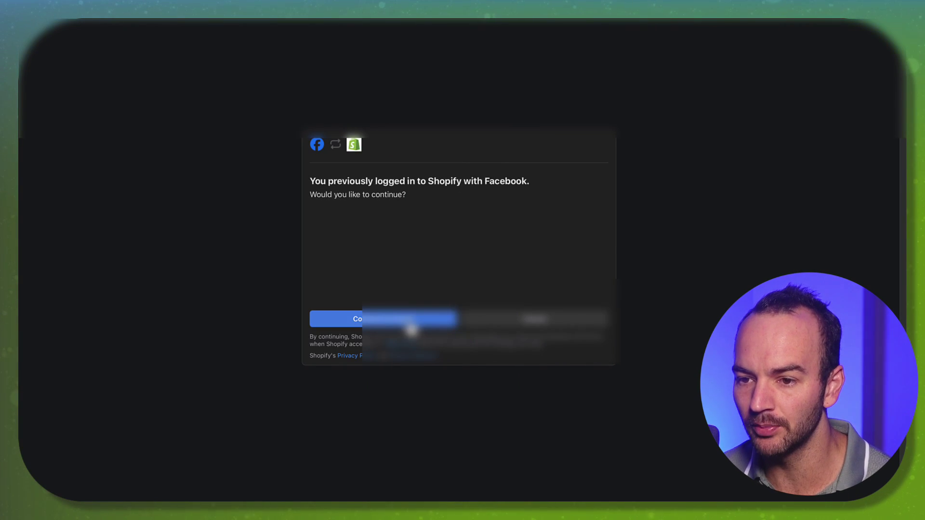
{"action": "left_click", "coordinate": [421, 321]}
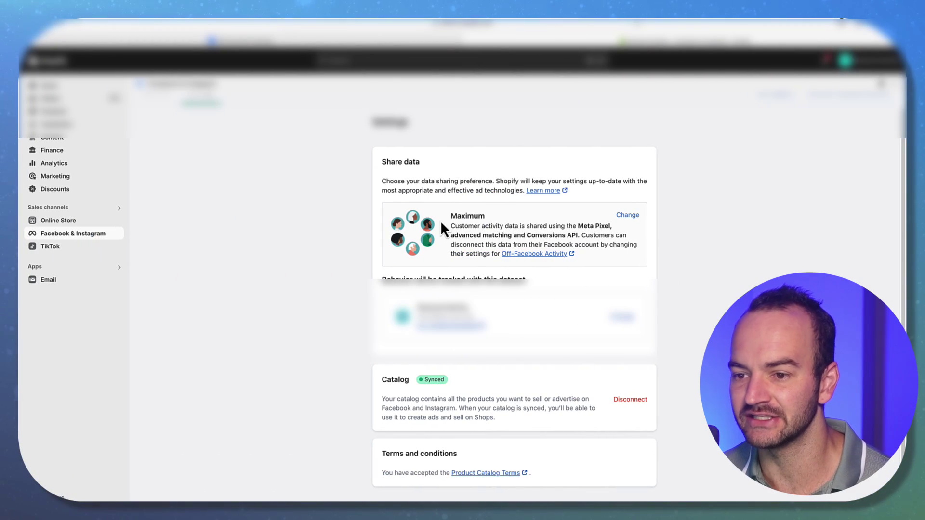
{"action": "left_click_drag", "start_coordinate": [440, 219], "coordinate": [497, 213]}
{"action": "left_click", "coordinate": [496, 222]}
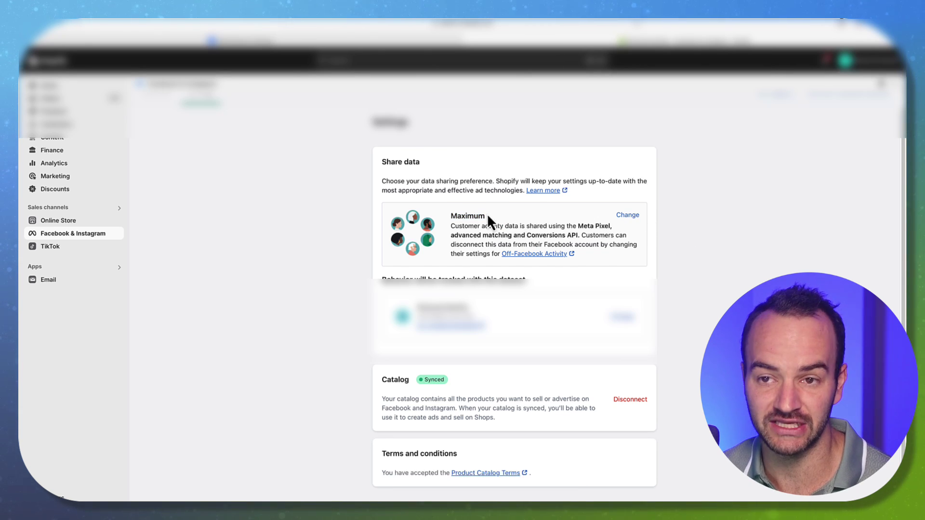
{"action": "left_click", "coordinate": [240, 52]}
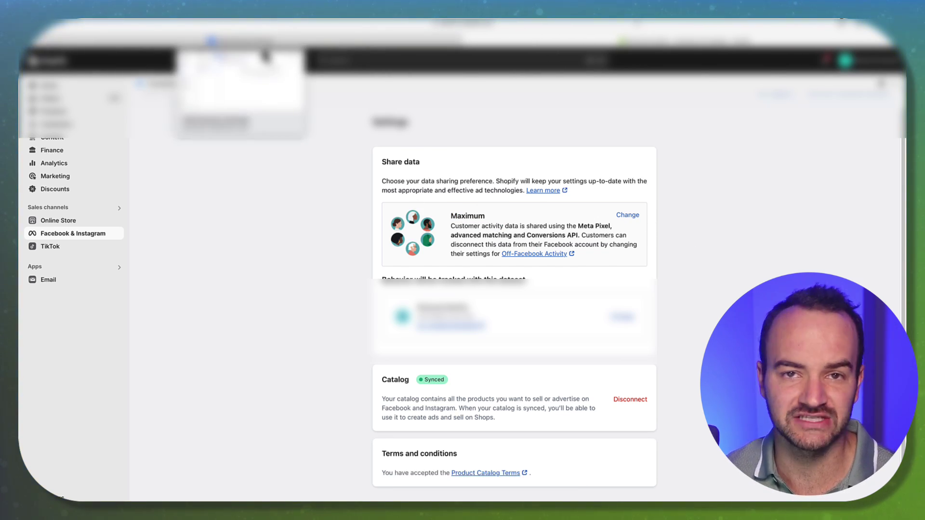
- Copy the eCommerce dataset ID from Business Settings and launch the dataset in Events Manager
{"action": "left_click", "coordinate": [240, 43]}
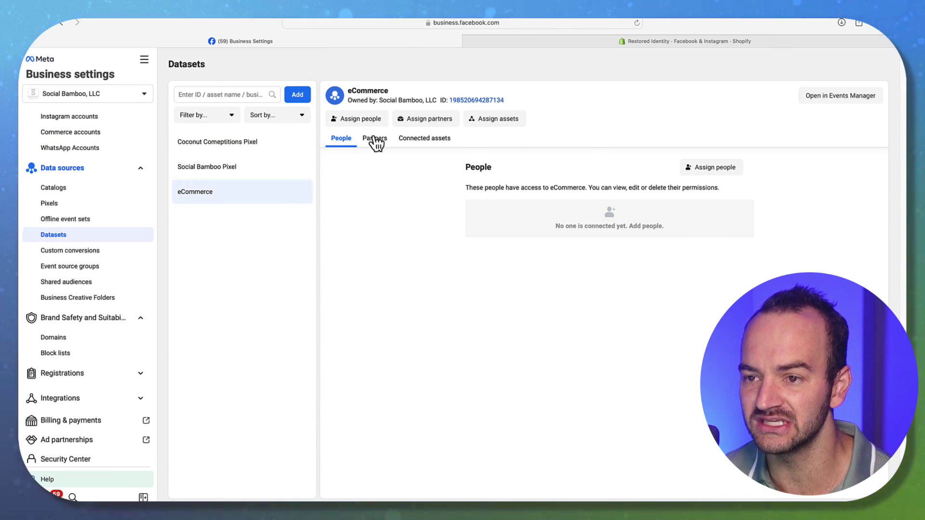
{"action": "left_click", "coordinate": [452, 102]}
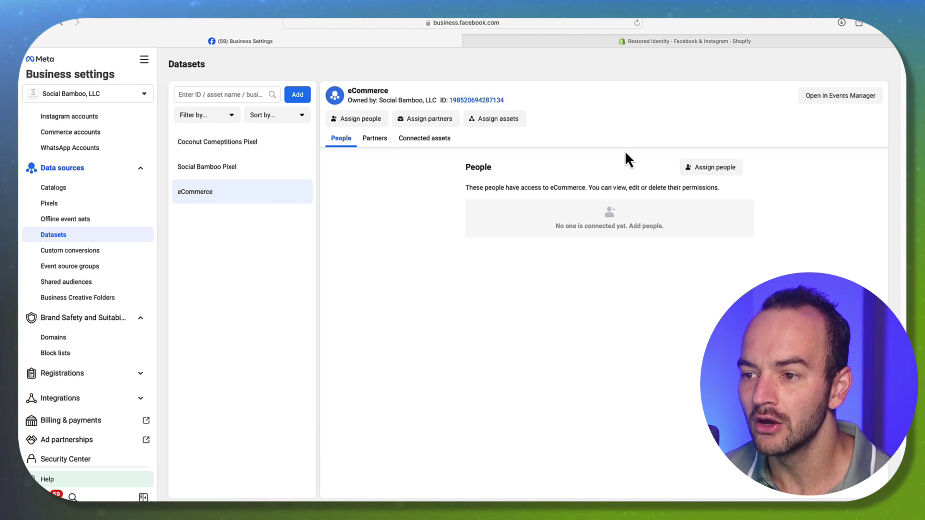
{"action": "left_click", "coordinate": [821, 102]}
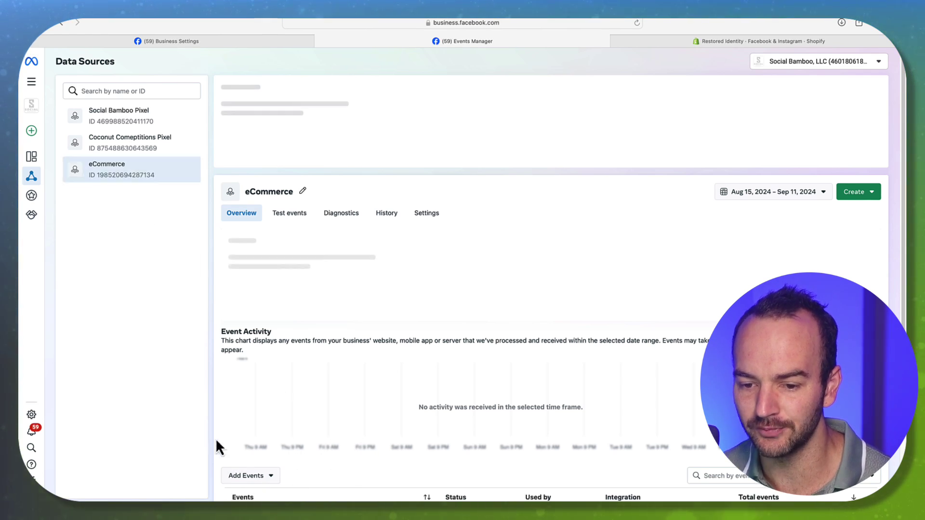
- Add a new Meta Pixel integration with manual code installation and copy its base code
{"action": "left_click", "coordinate": [269, 478]}
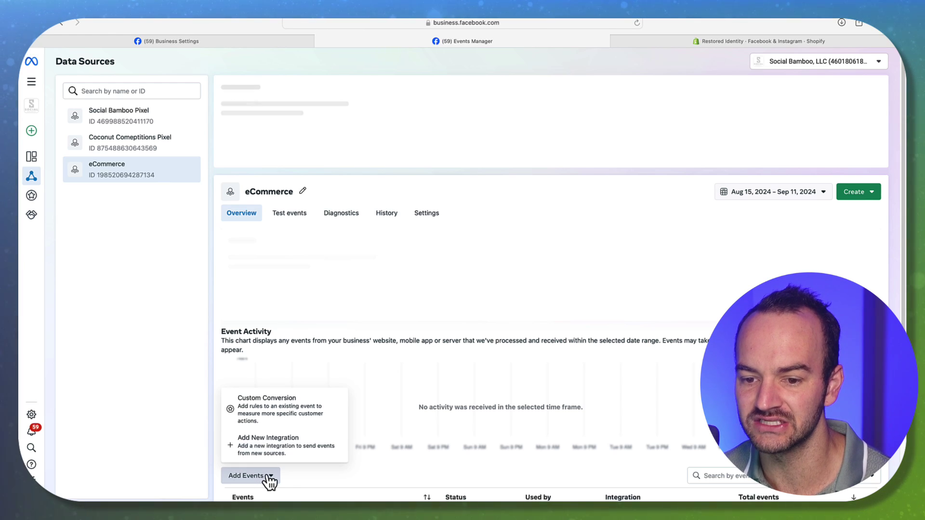
{"action": "left_click", "coordinate": [251, 446]}
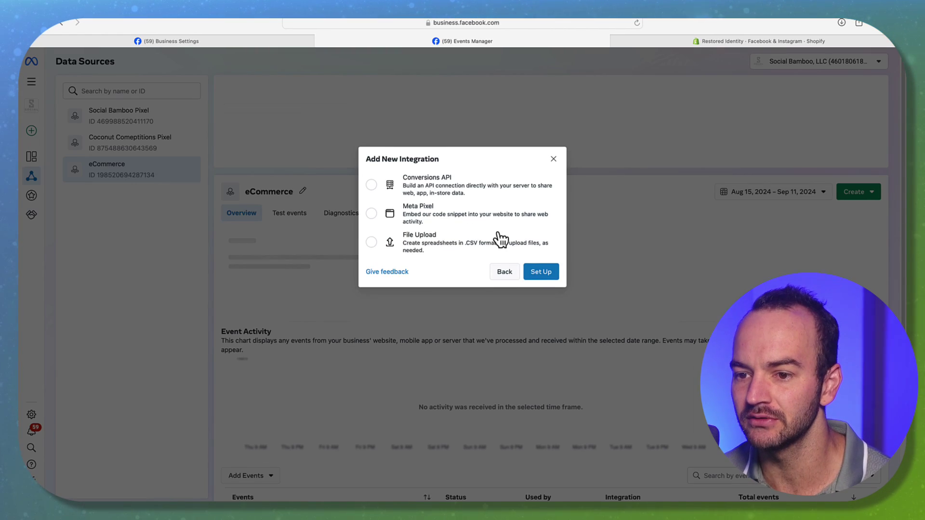
{"action": "left_click", "coordinate": [537, 271]}
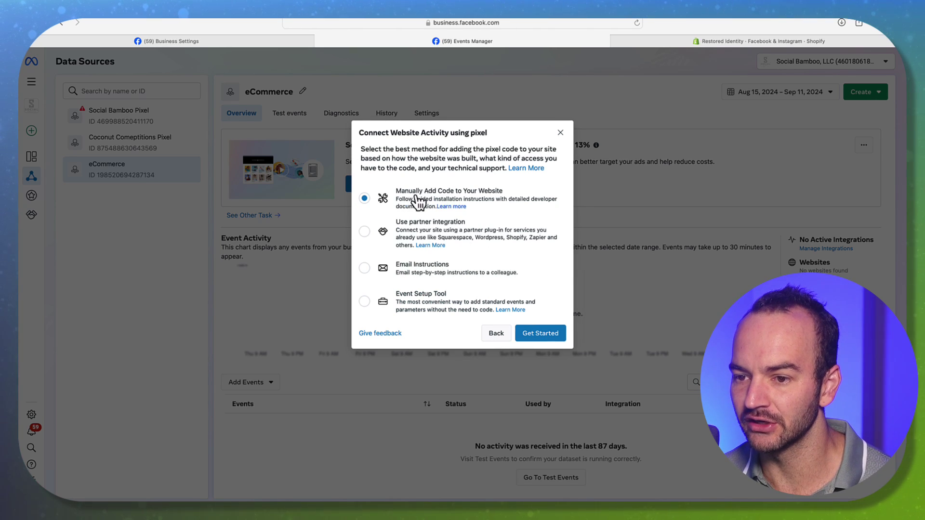
{"action": "left_click", "coordinate": [539, 333]}
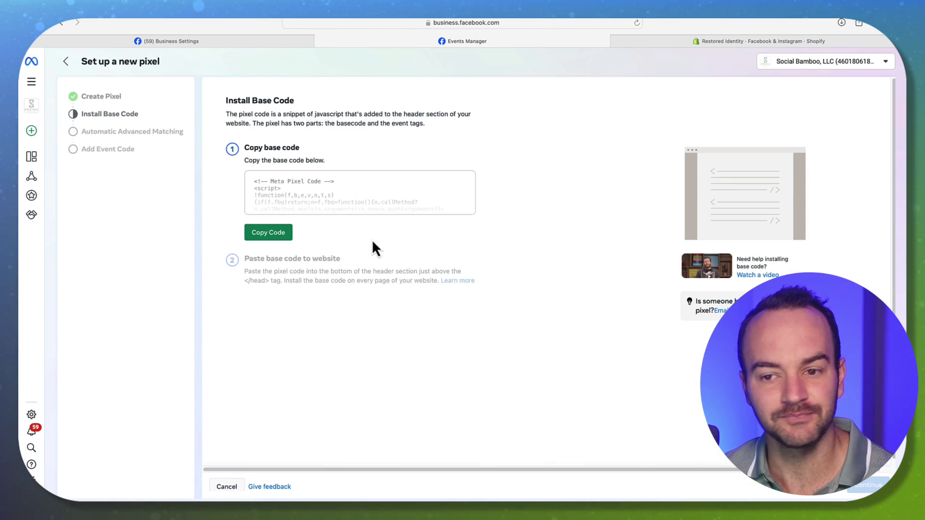
{"action": "left_click", "coordinate": [271, 242]}
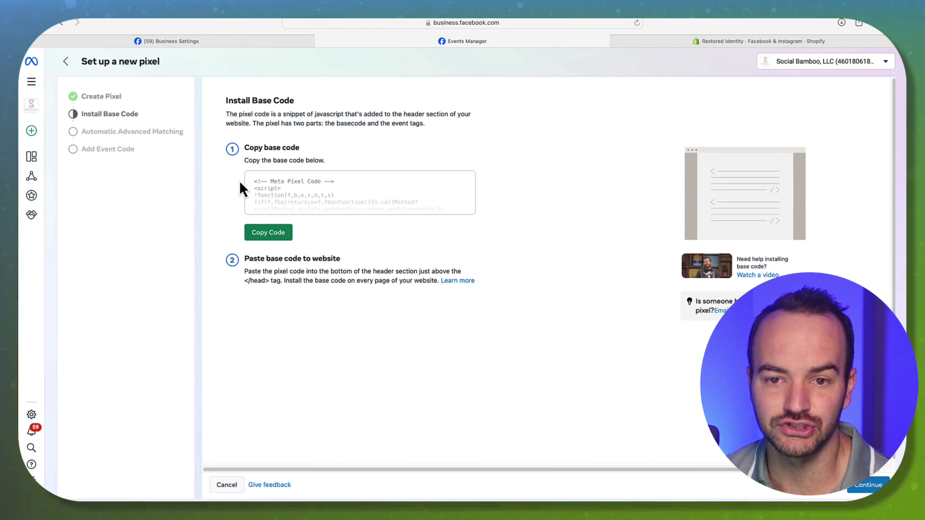
- Go to Data Sources to view the Social Bamboo Pixel's PageView, Lead and Purchase activity
{"action": "mouse_move", "coordinate": [40, 181]}
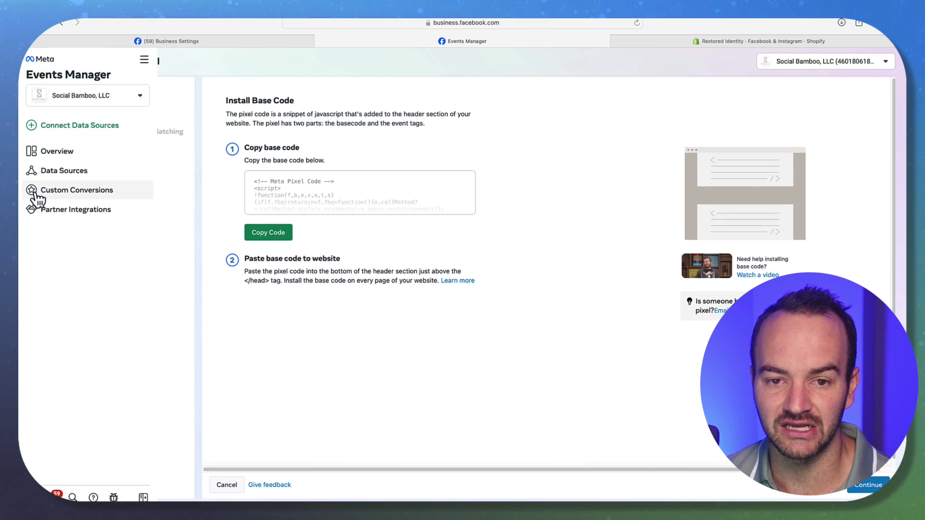
{"action": "left_click", "coordinate": [69, 177]}
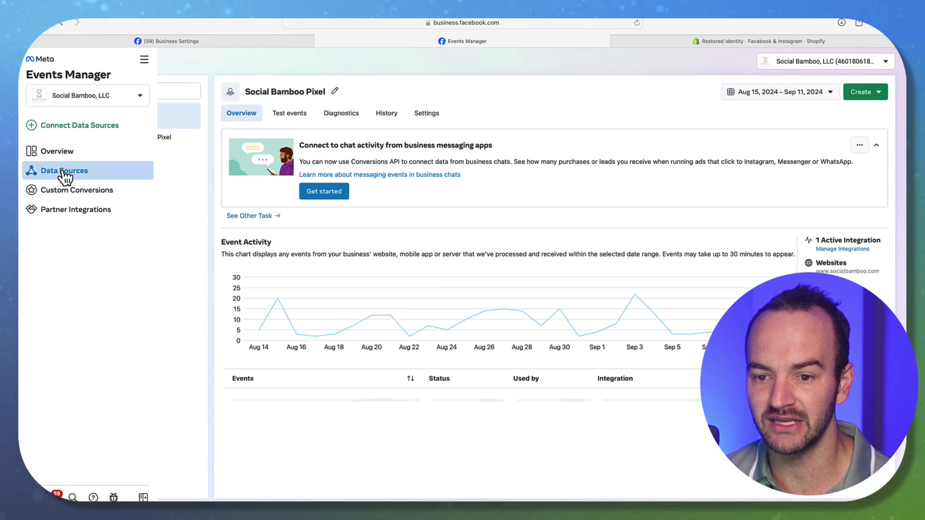
{"action": "scroll", "coordinate": [412, 438], "scroll_direction": "down", "scroll_amount": 1}
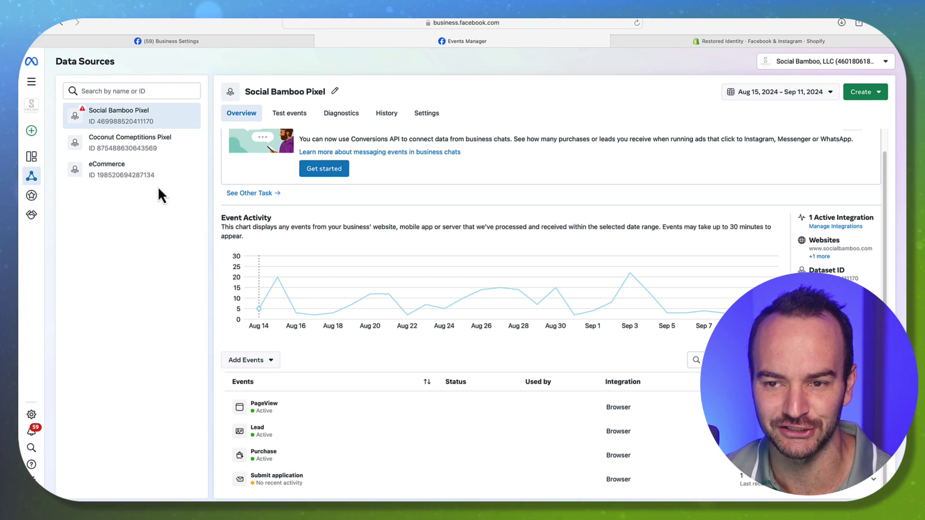
- Append '(DO NOT USE)' to the Social Bamboo Pixel name and save it
{"action": "left_click", "coordinate": [336, 92]}
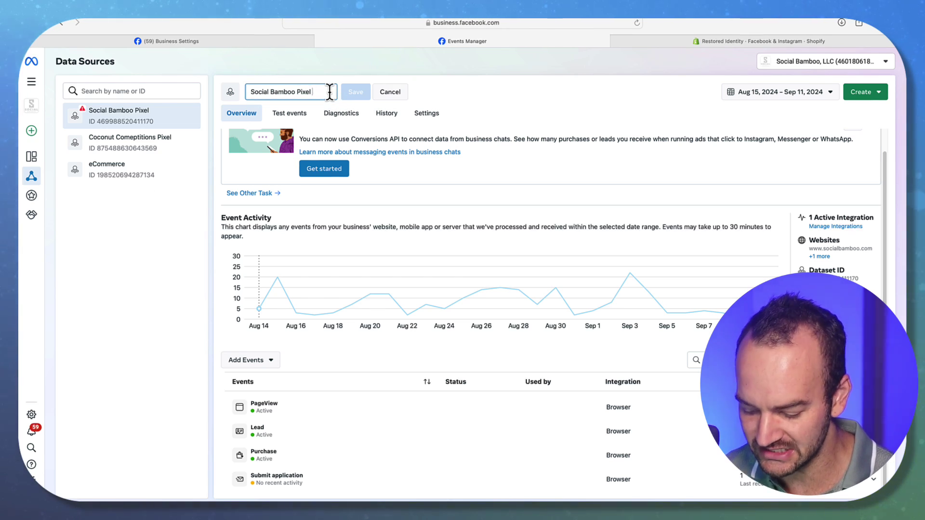
{"action": "type", "text": "2"}
{"action": "key", "text": "BackSpace"}
{"action": "key", "text": "BackSpace"}
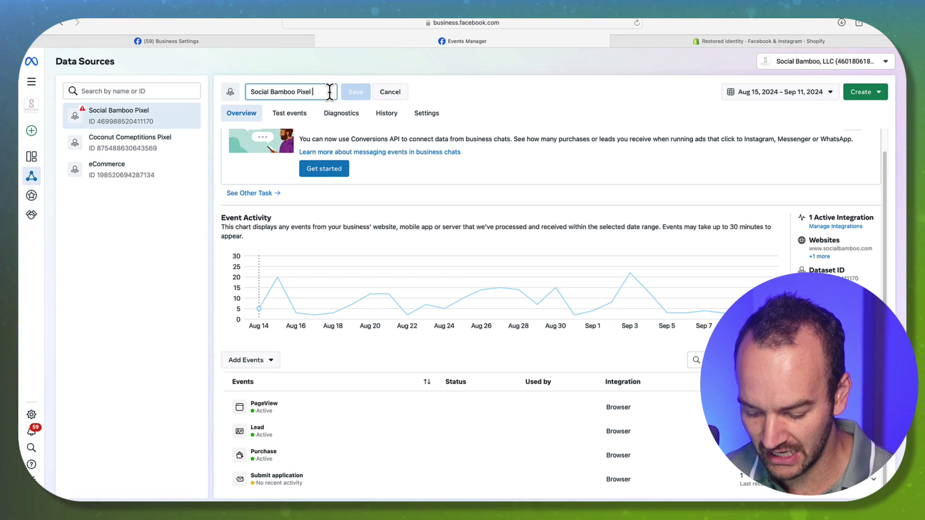
{"action": "type", "text": "(DO"}
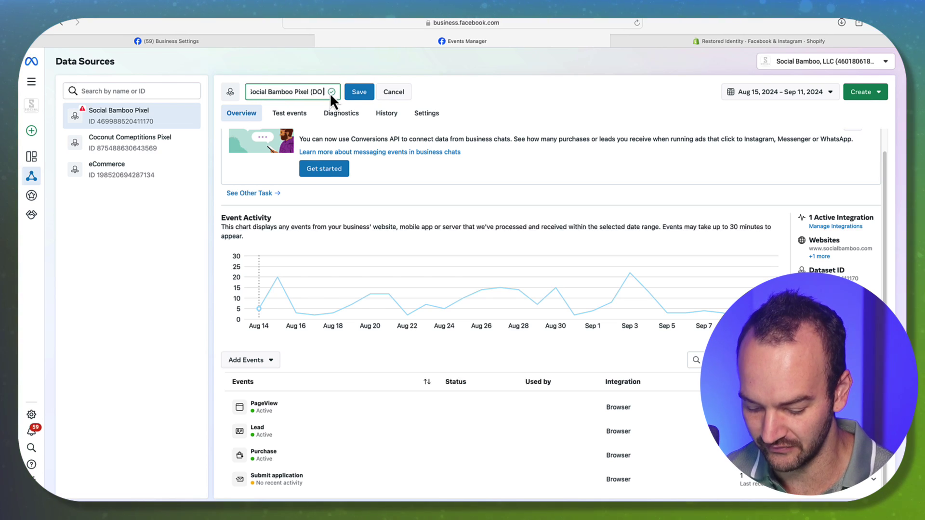
{"action": "type", "text": " NOT USE)"}
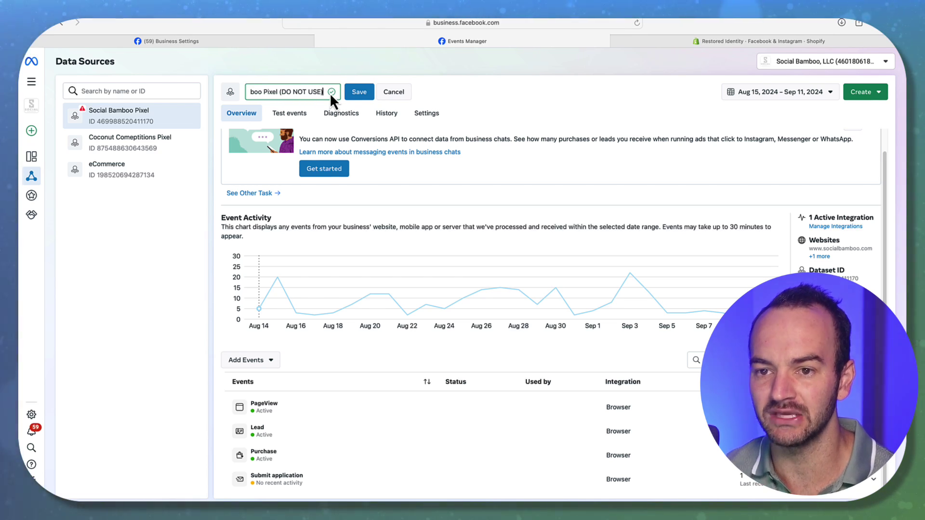
{"action": "left_click", "coordinate": [369, 92]}
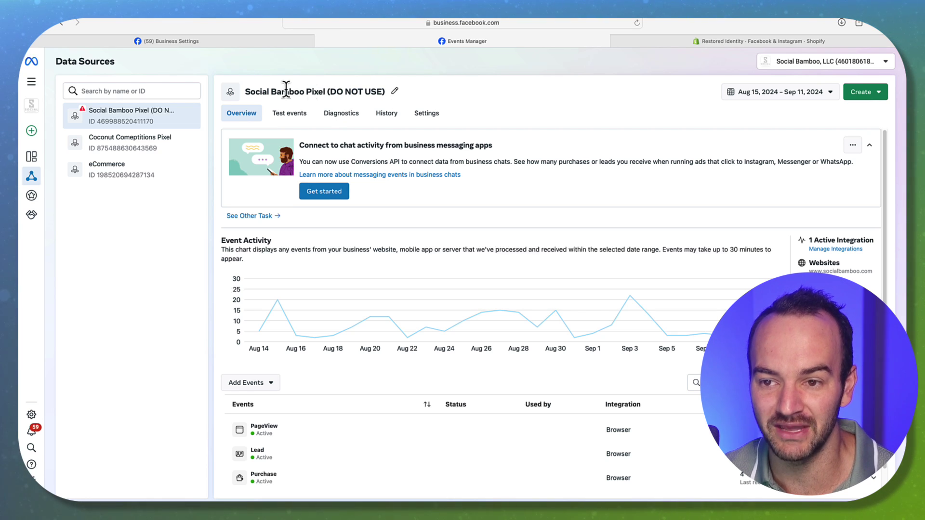
{"action": "left_click_drag", "start_coordinate": [326, 91], "coordinate": [379, 91]}
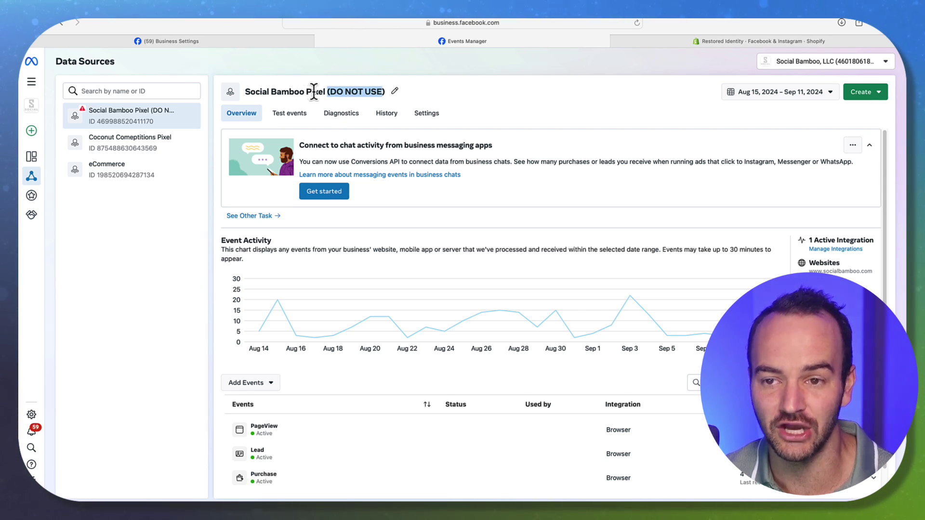